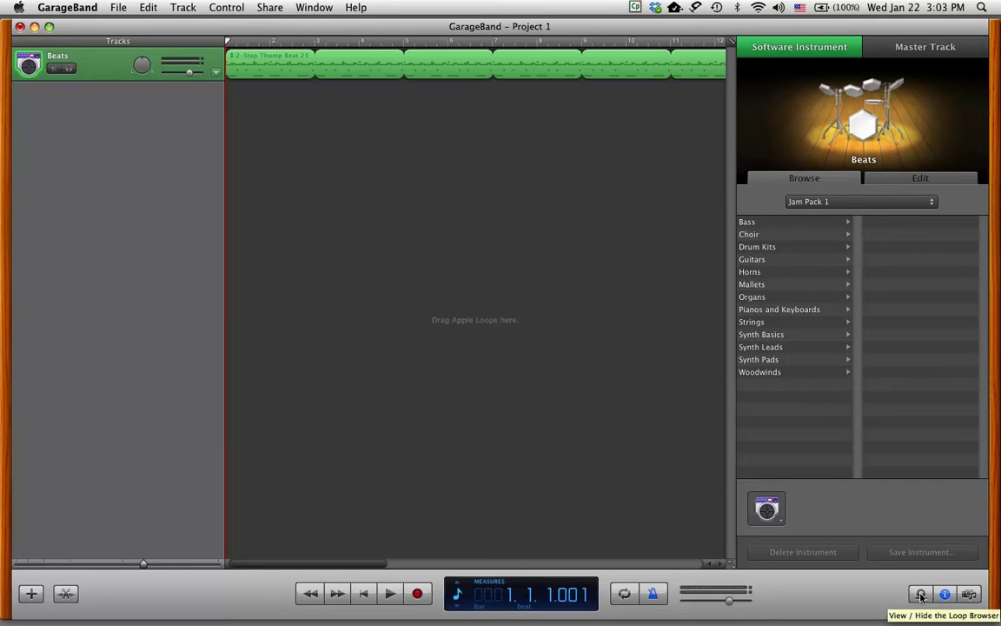
- Open the Loop Browser, reset the current loop filter and show only Bass loops
click(921, 595)
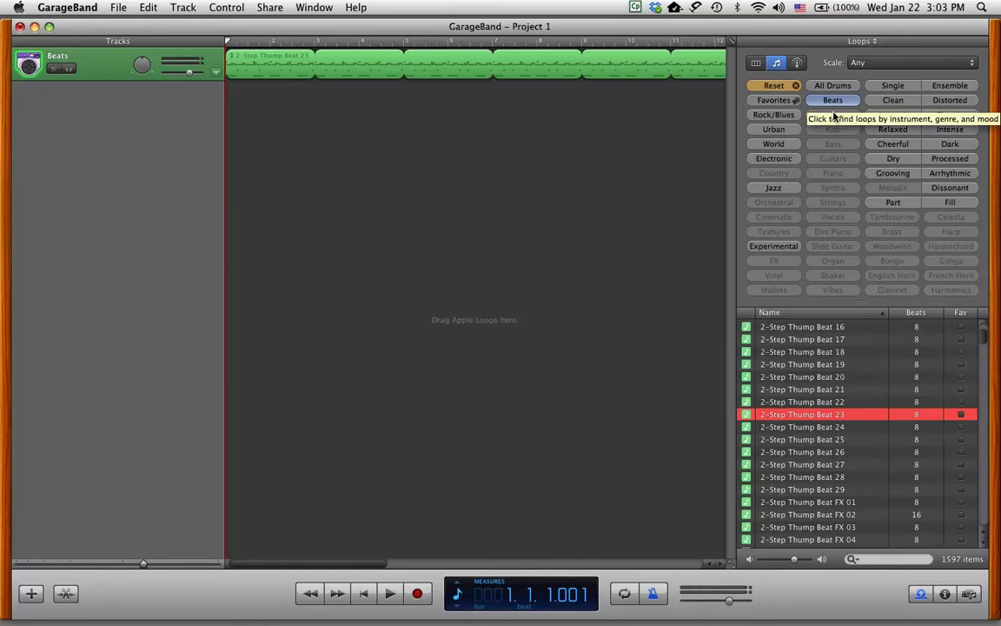
click(772, 87)
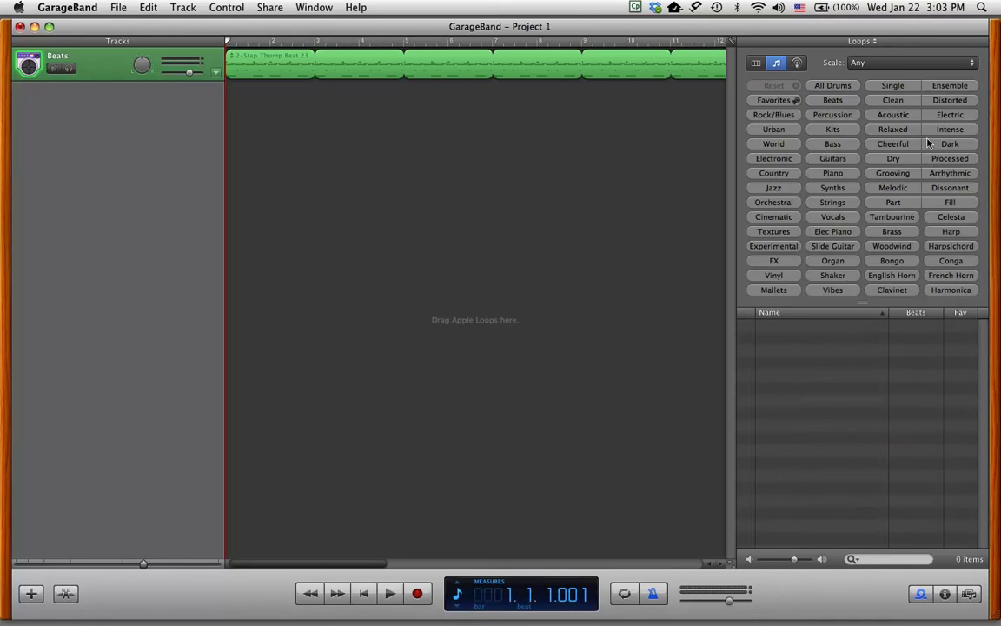
click(830, 146)
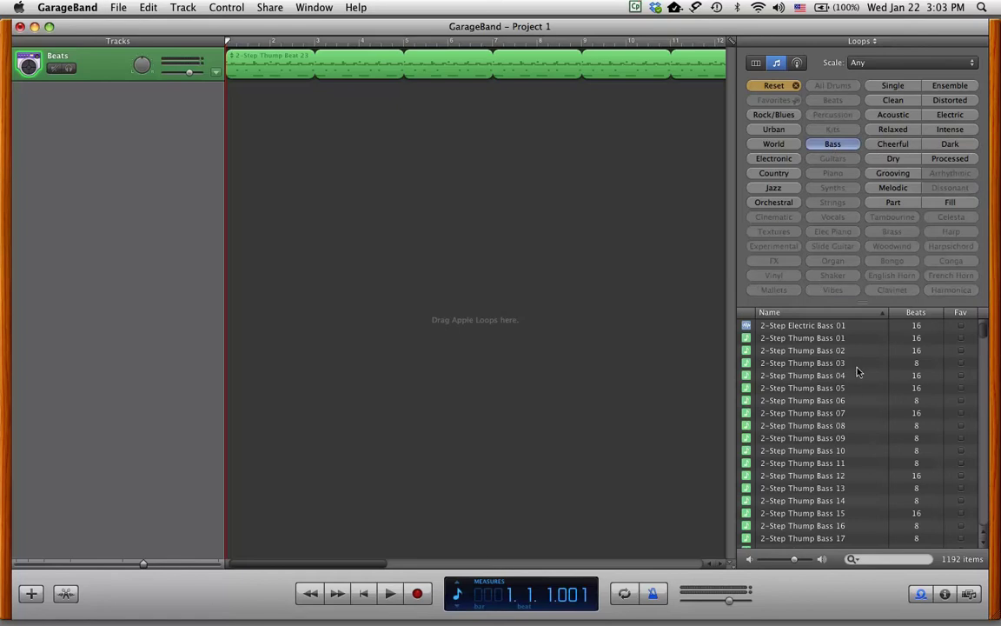
- Preview the loops Big City Rocker Bass 05, Big Hair Bass 08, Brazilian Bass 08 and Brazilian Bass 01
scroll(858, 369, down, 8)
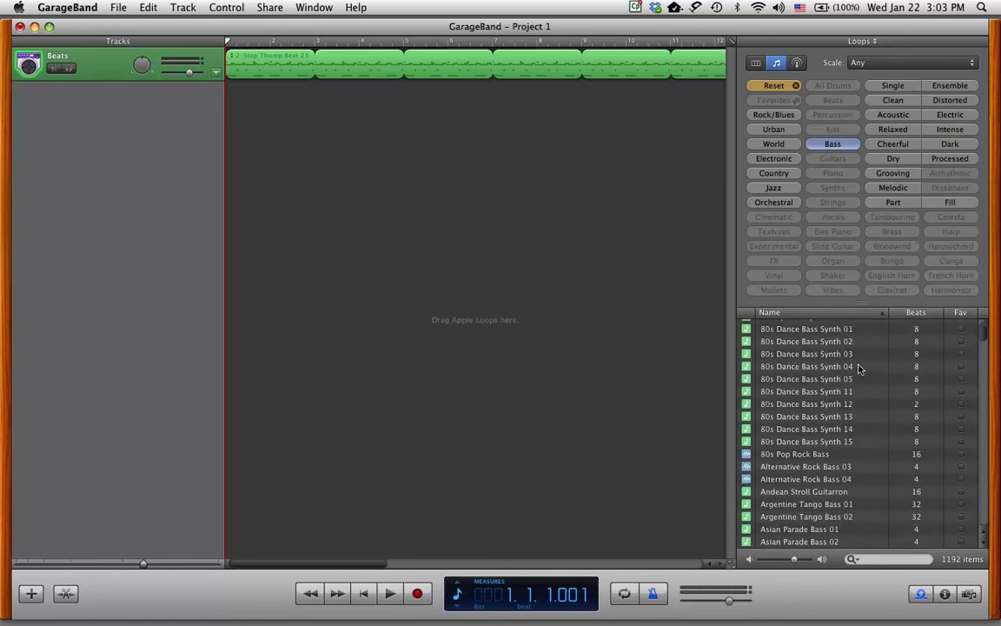
scroll(859, 369, down, 5)
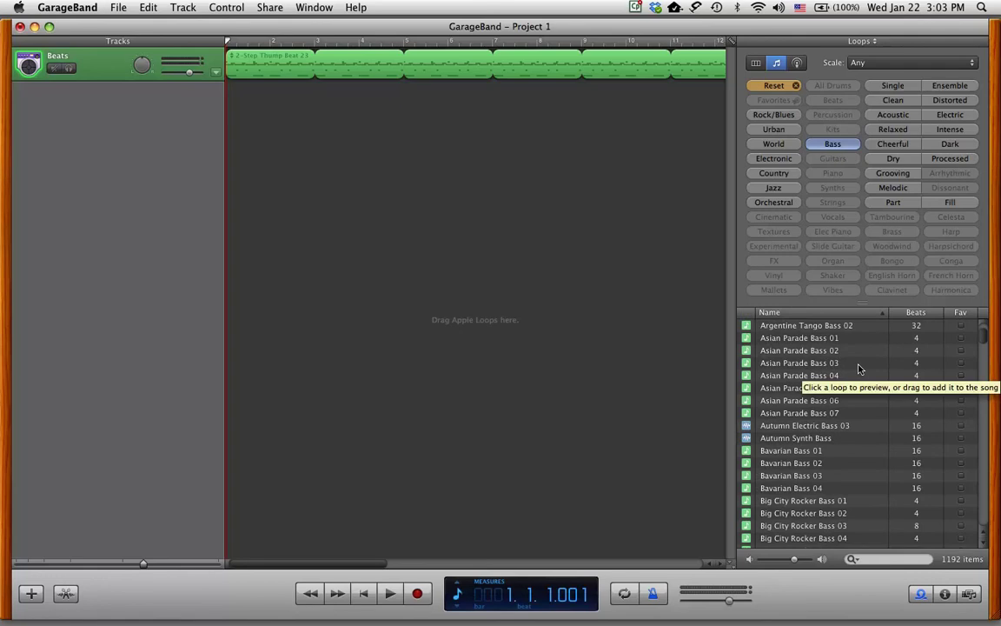
scroll(859, 370, down, 5)
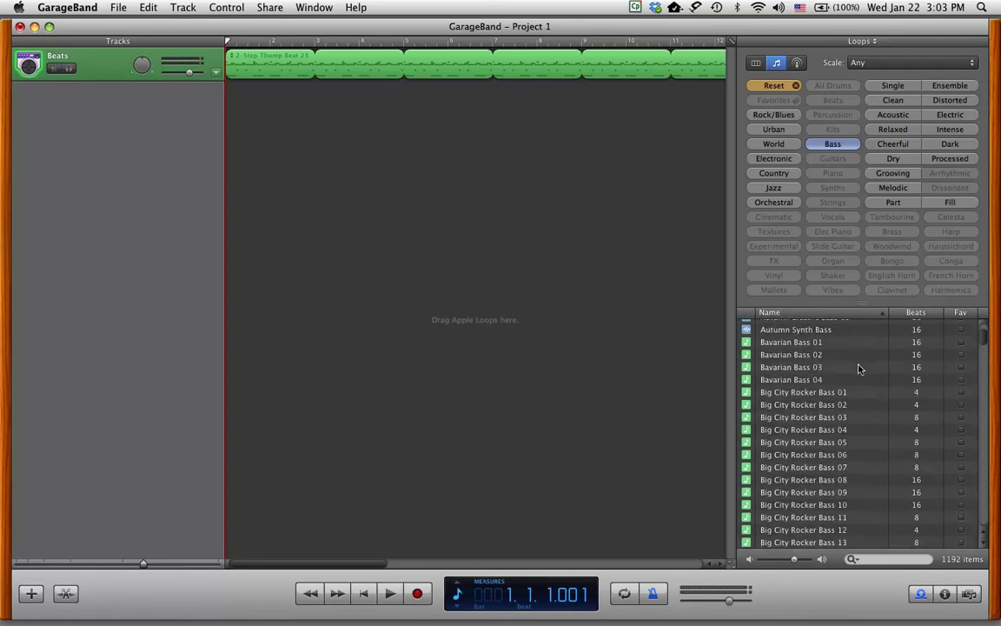
scroll(858, 370, down, 2)
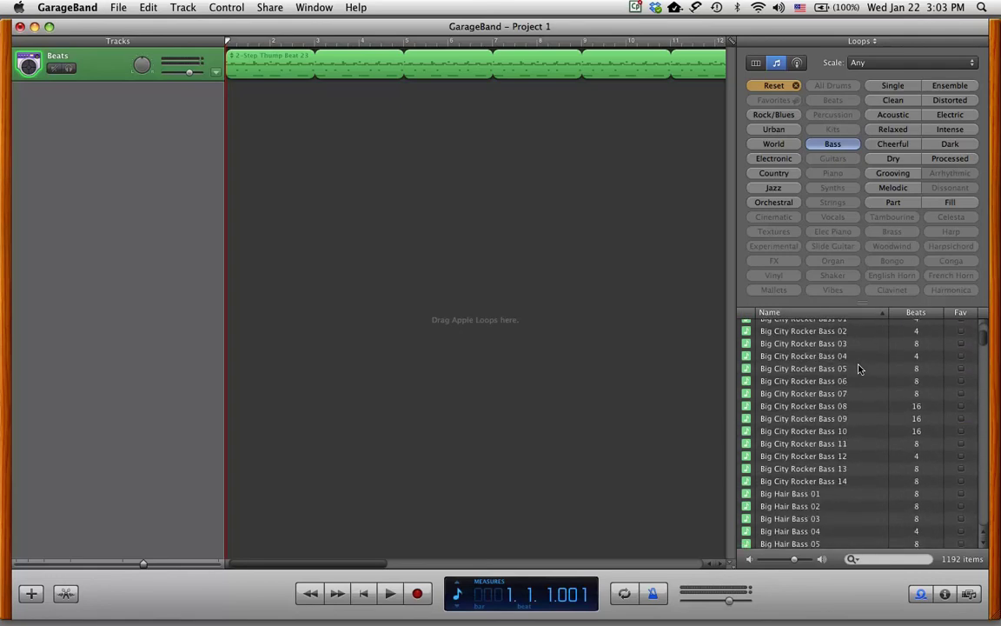
click(828, 370)
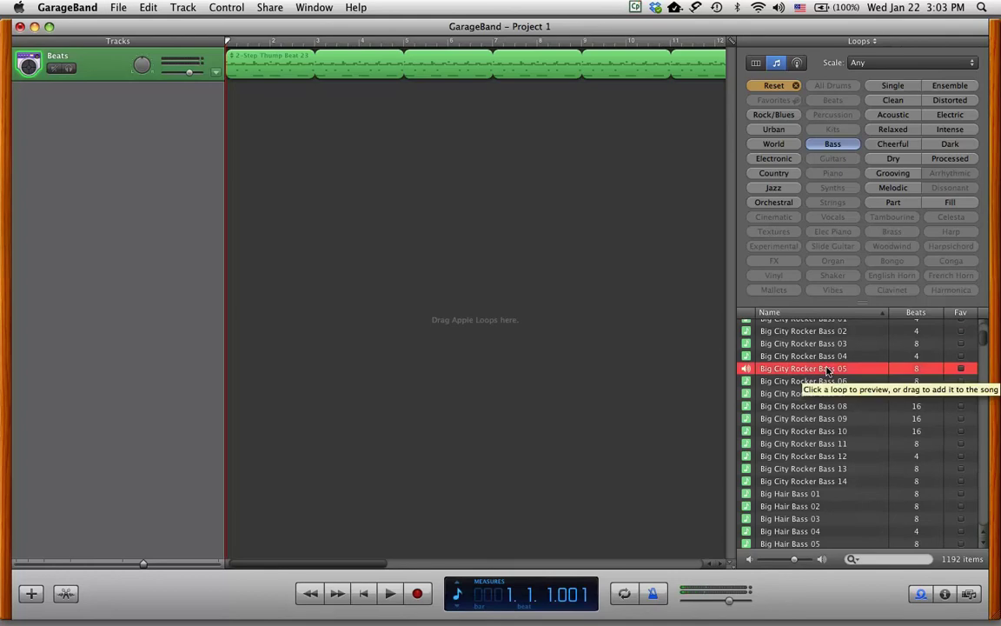
scroll(826, 372, down, 8)
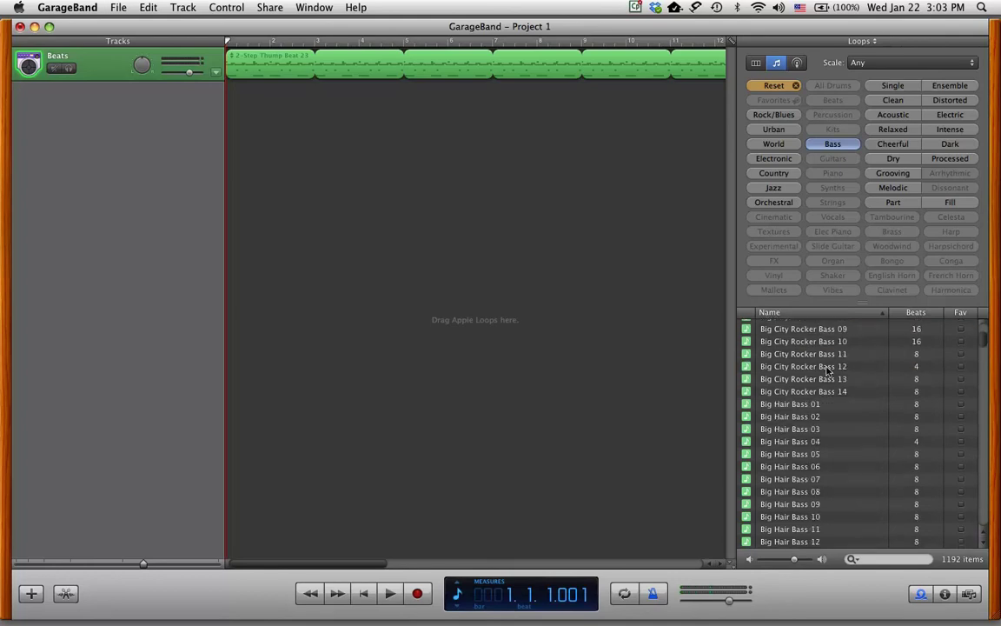
click(813, 380)
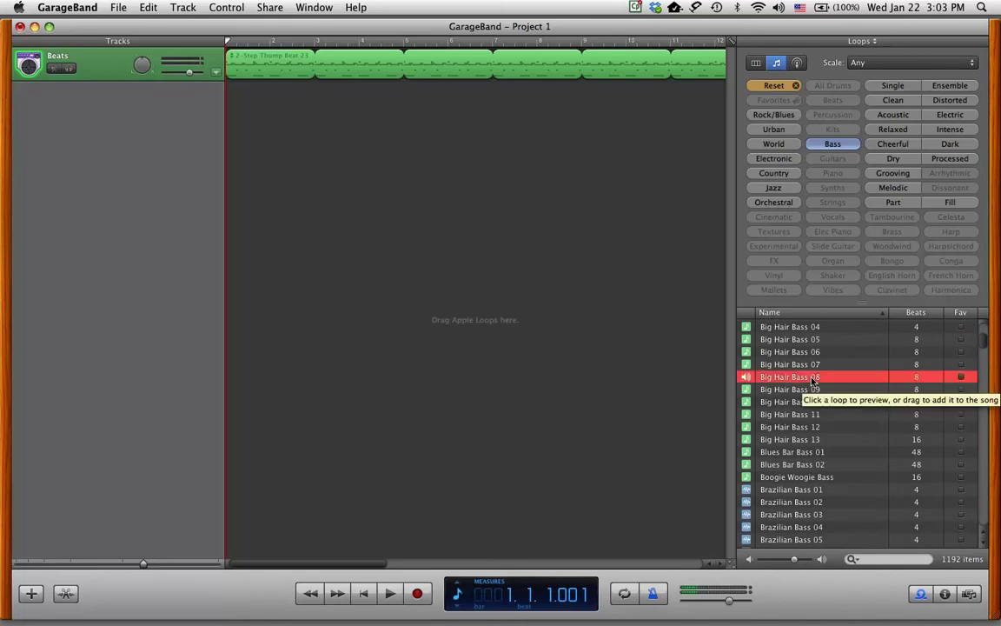
scroll(808, 376, down, 8)
click(798, 369)
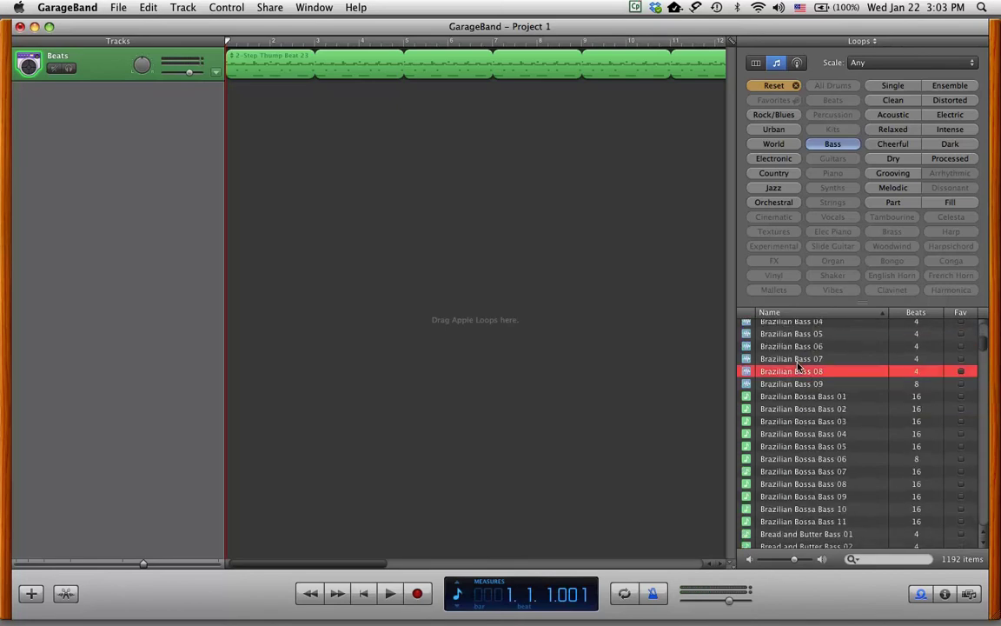
scroll(798, 366, up, 3)
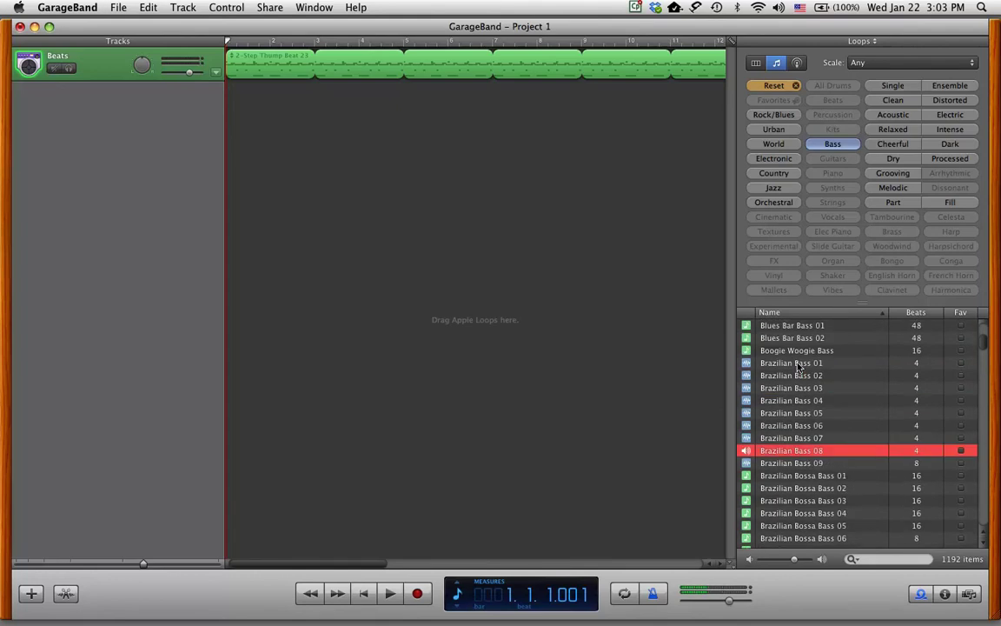
click(798, 365)
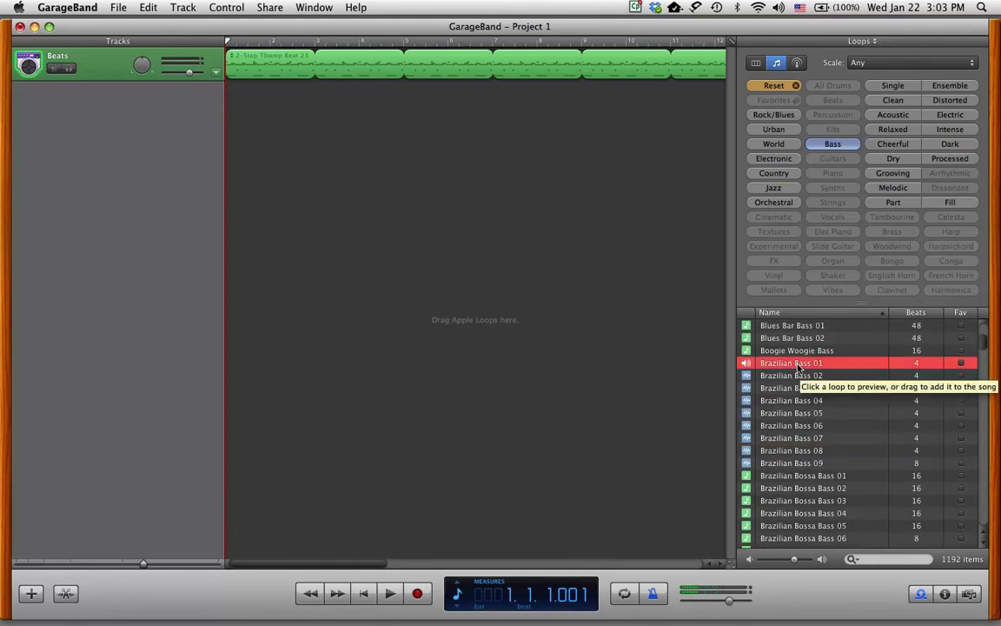
click(791, 366)
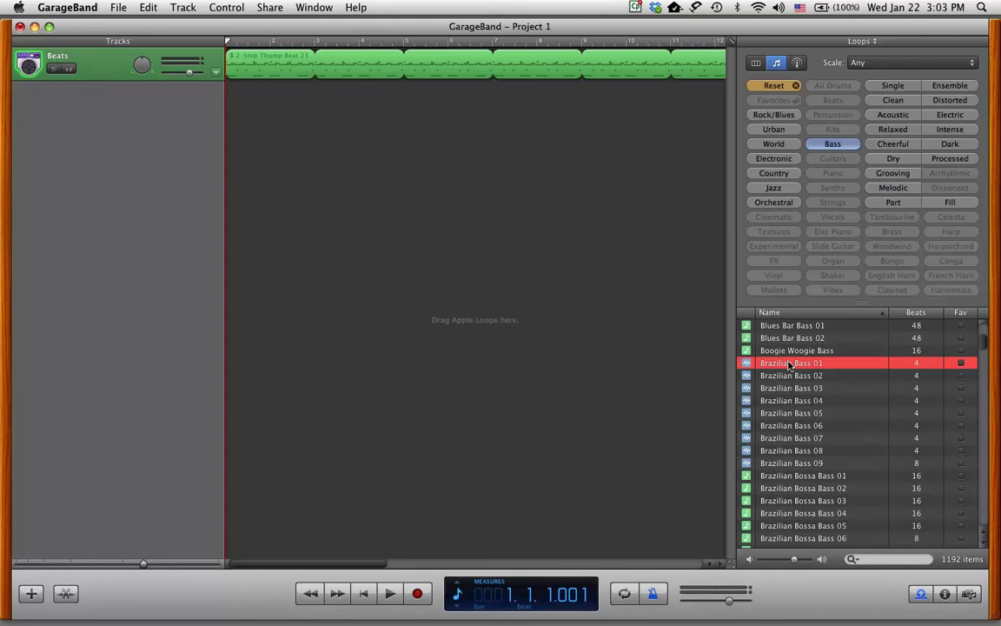
- Add Brazilian Bass 01 on a new track at the song's start, below Beats, and loop it past measure 12
drag(789, 365, 226, 106)
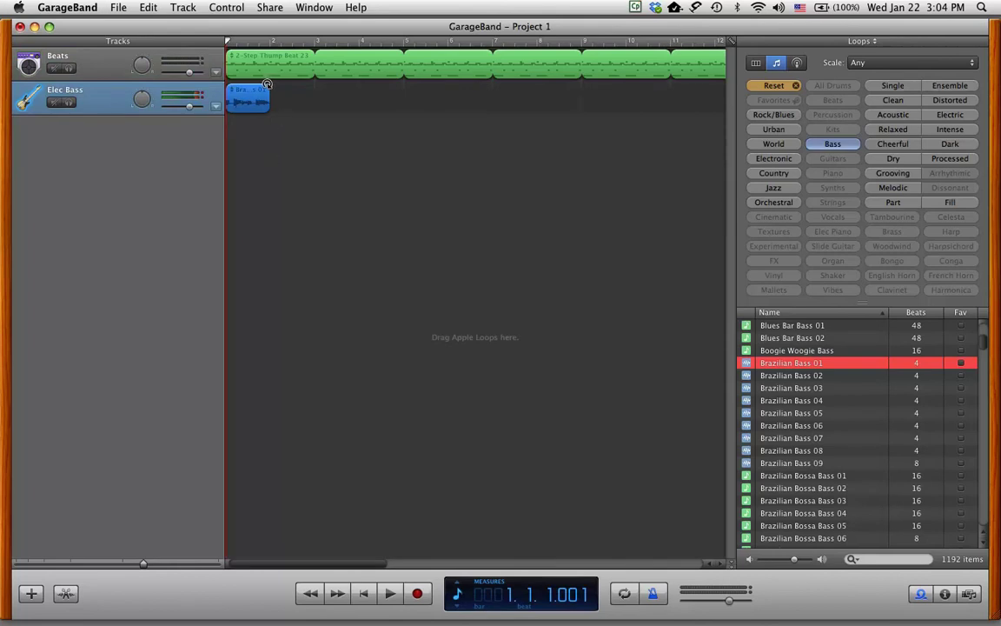
drag(268, 84, 642, 80)
scroll(641, 215, left, 5)
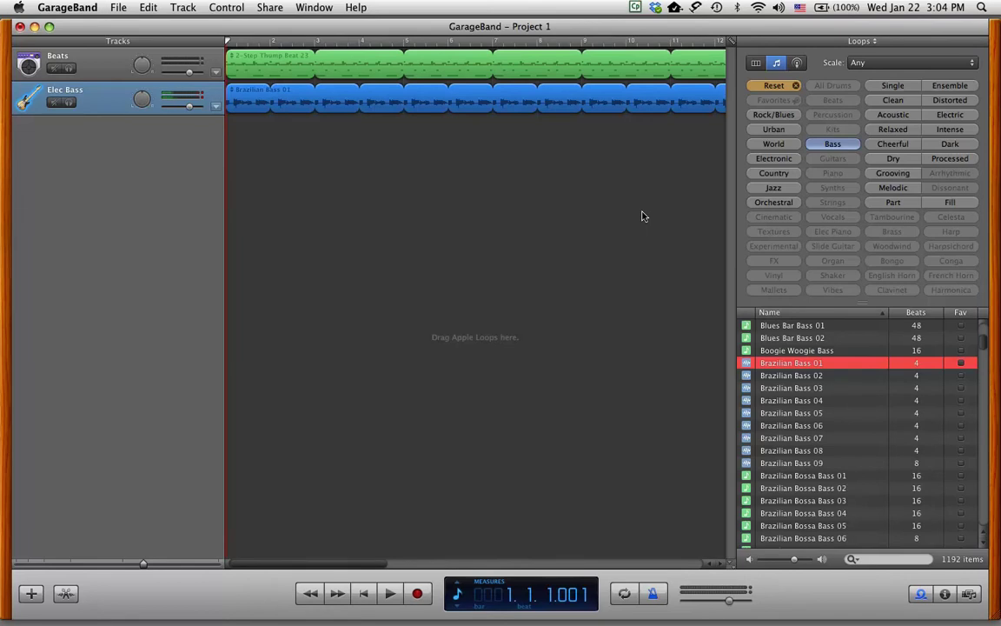
- Play the beat and bass tracks together, stop playback and return to the beginning of the song
click(388, 593)
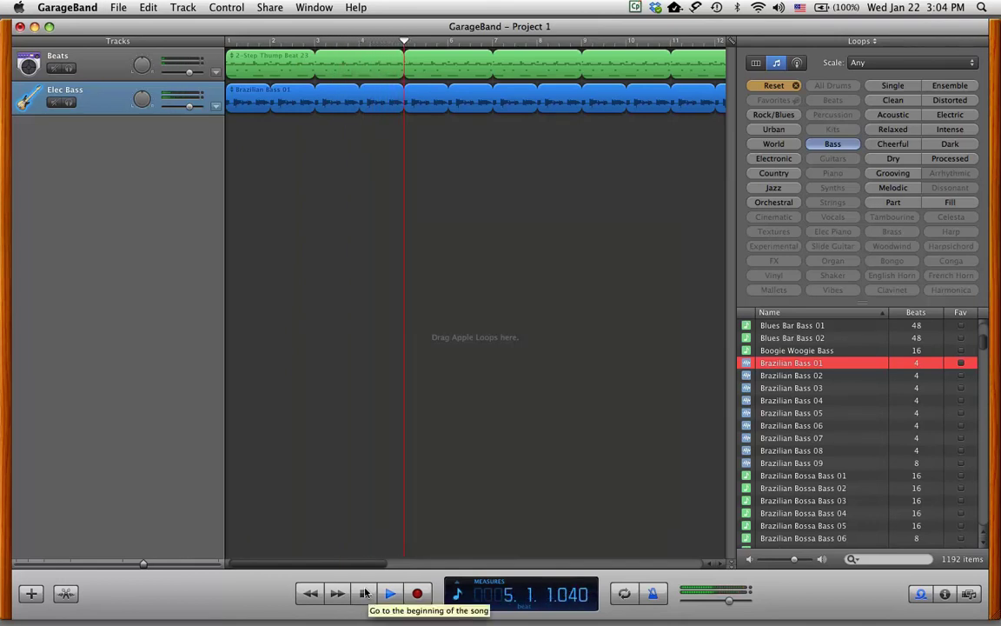
key(space)
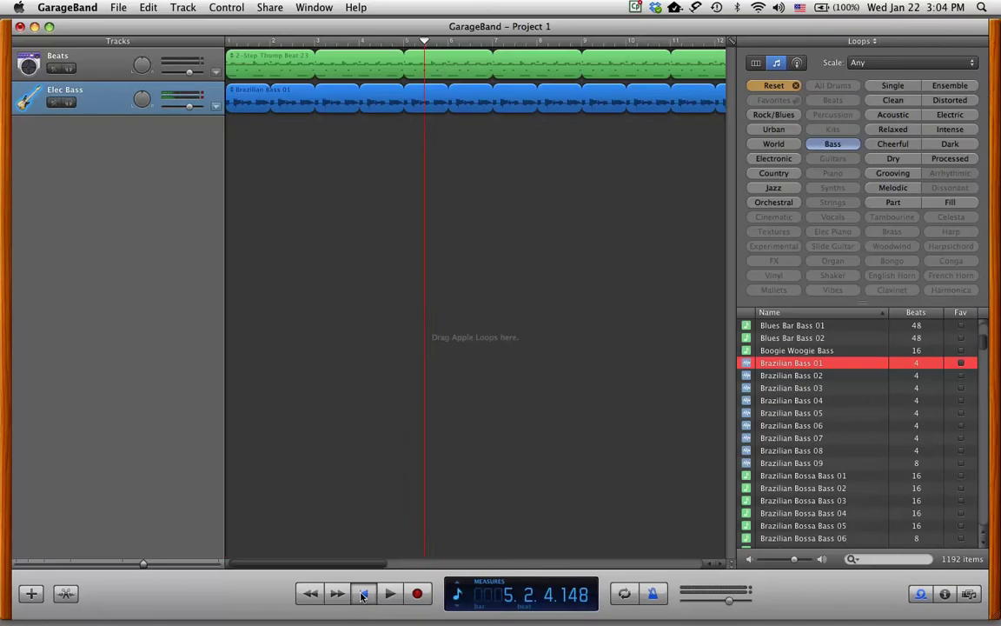
click(329, 563)
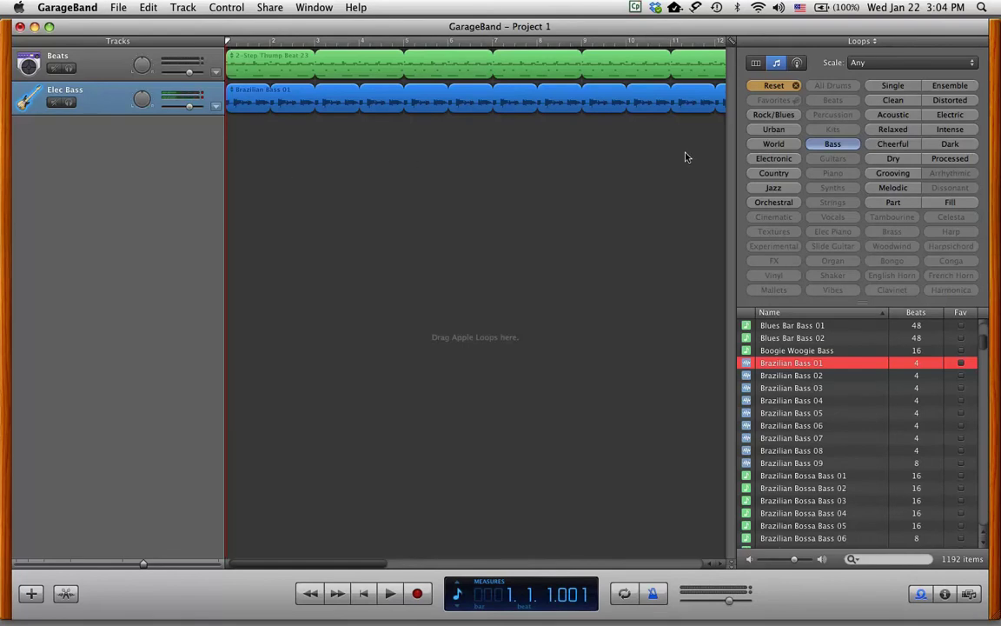
- Reset the loop filter to show Guitars loops and preview Acoustic Noodling 05
click(775, 85)
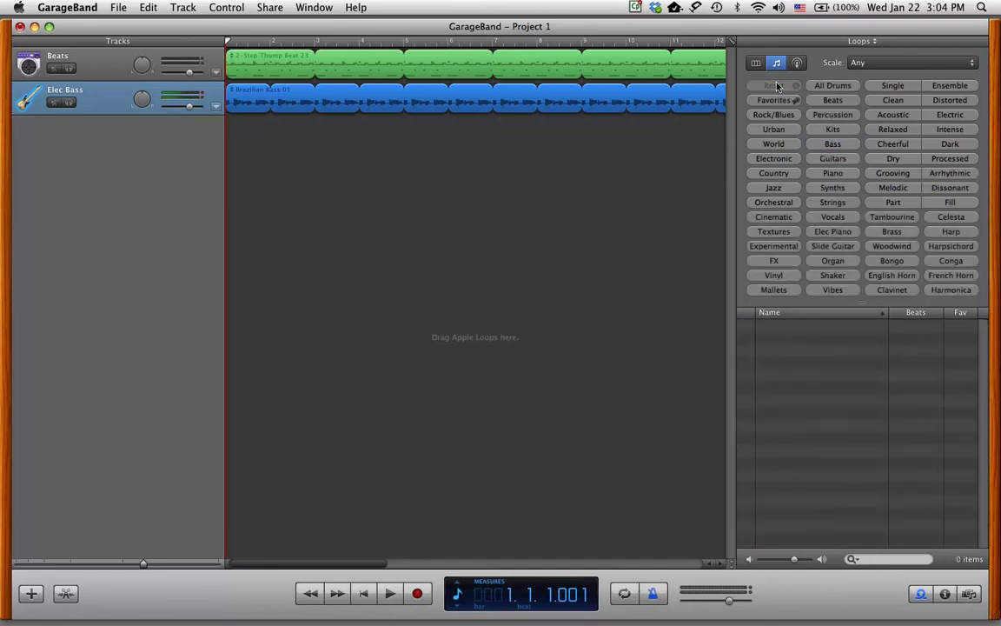
click(831, 159)
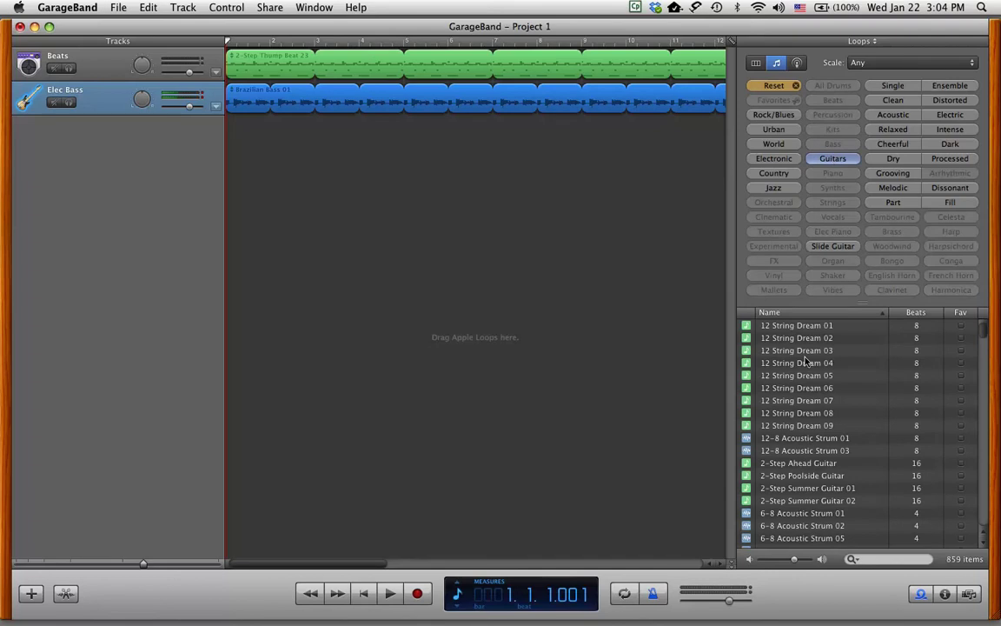
scroll(824, 419, down, 5)
scroll(824, 419, down, 5)
scroll(824, 419, up, 4)
click(801, 416)
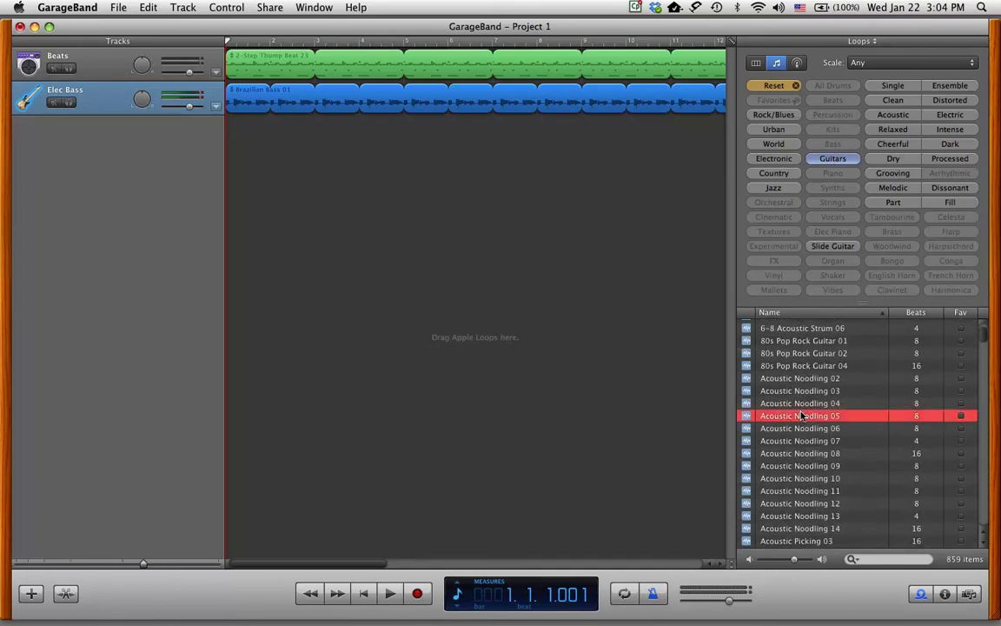
scroll(800, 412, down, 1)
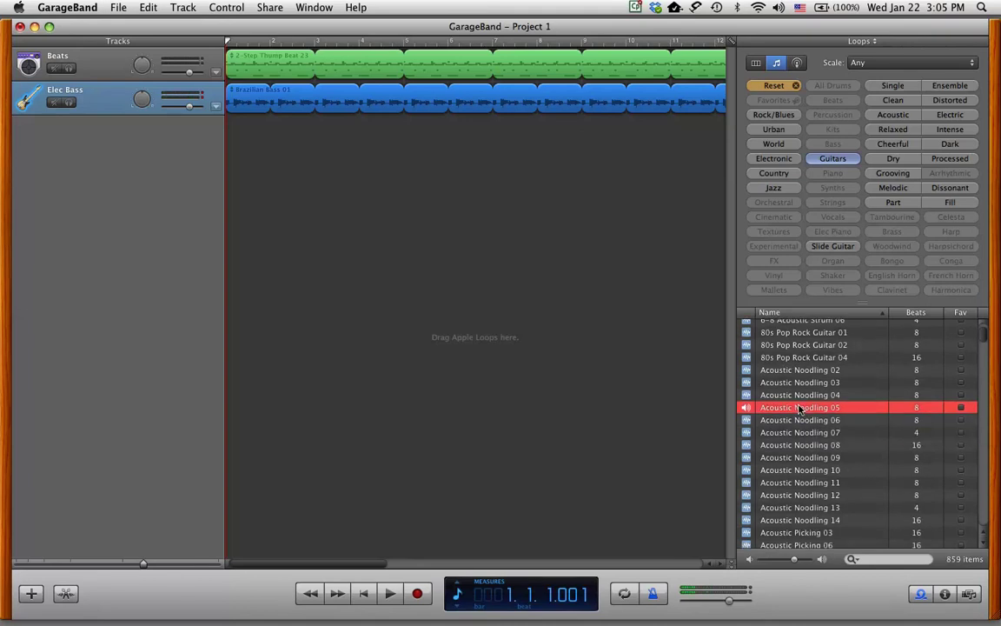
click(781, 409)
- Add Acoustic Noodling 05 on a new track at the song's start, below Elec Bass, and loop it past measure 12
drag(782, 409, 235, 132)
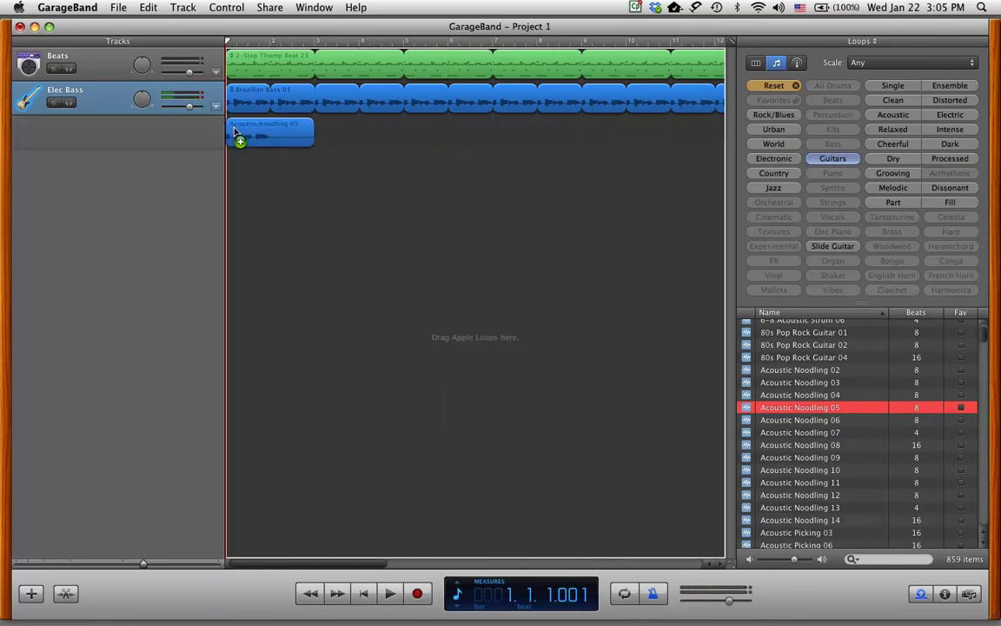
drag(235, 132, 233, 133)
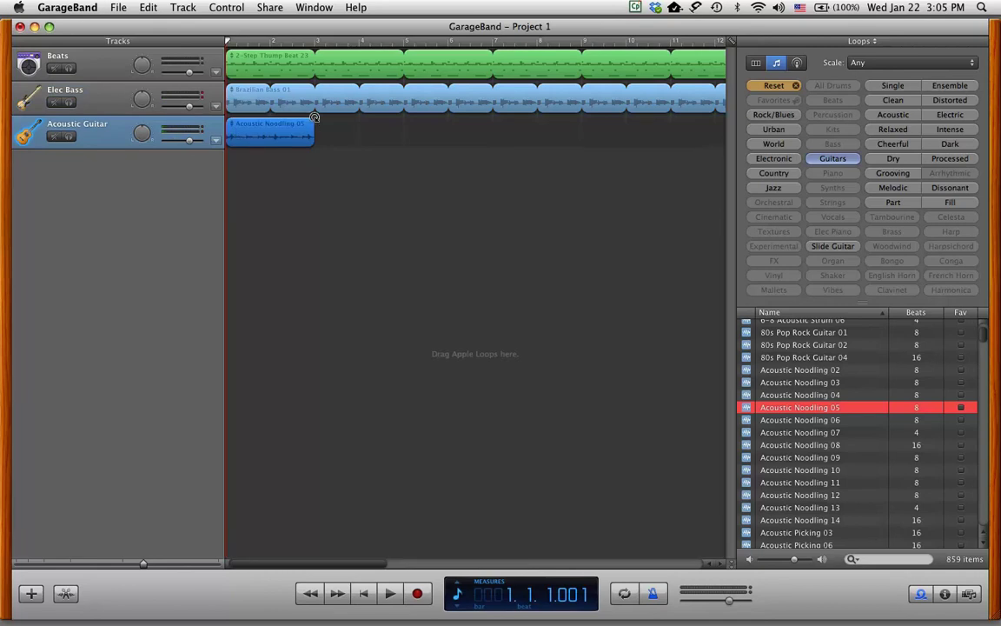
drag(314, 118, 572, 131)
scroll(569, 216, left, 5)
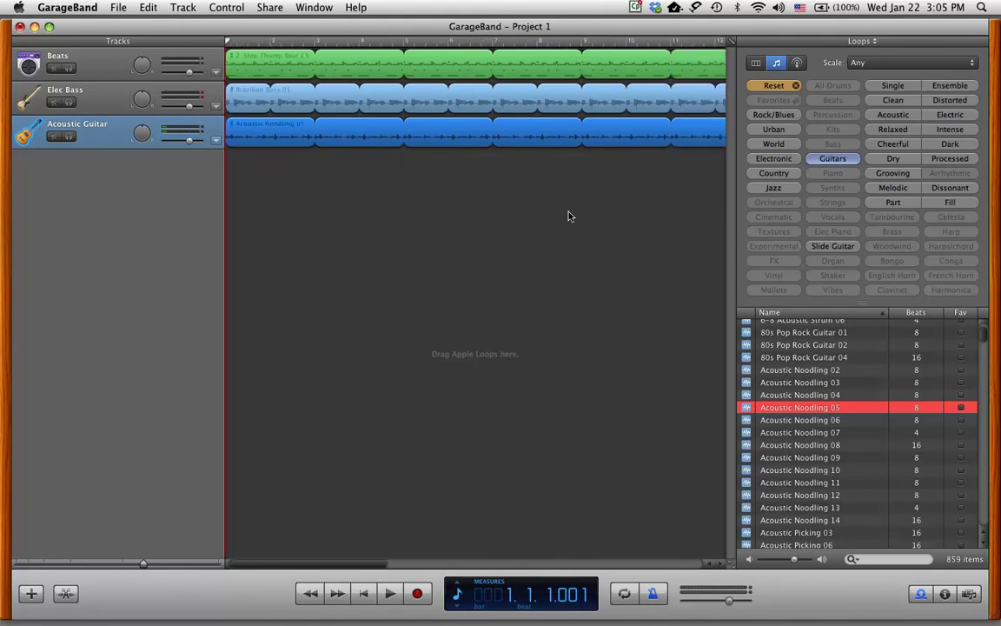
- Play the three tracks together to check the guitar loop, stop playback and return to the song's beginning
click(390, 594)
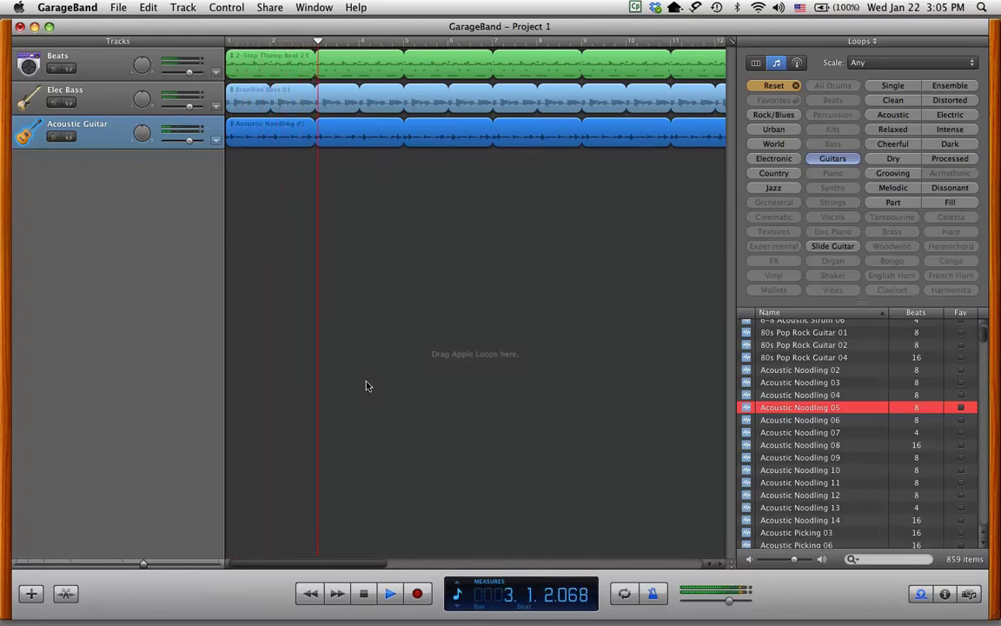
click(363, 595)
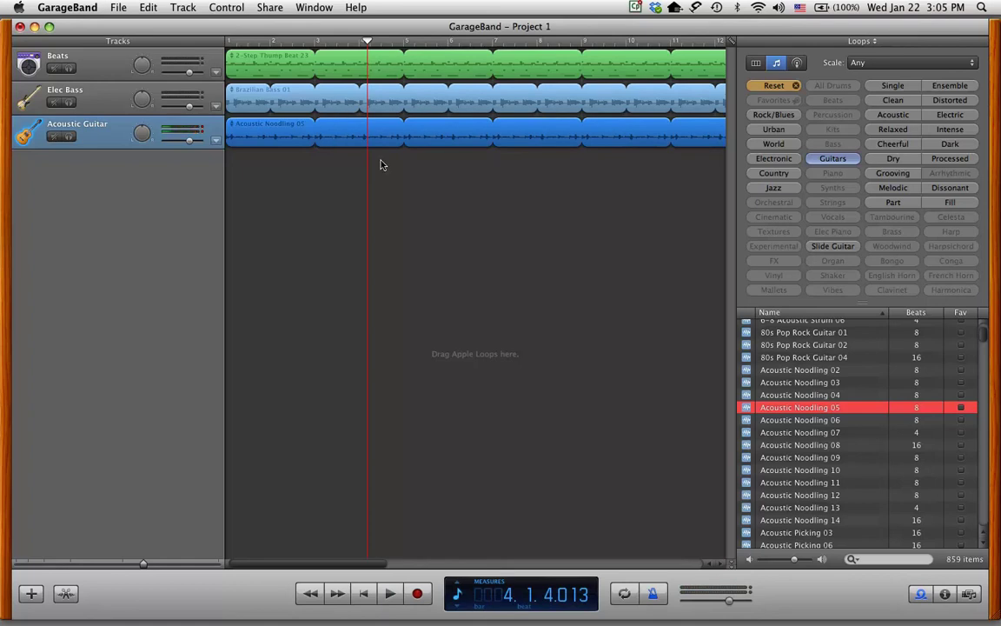
click(363, 592)
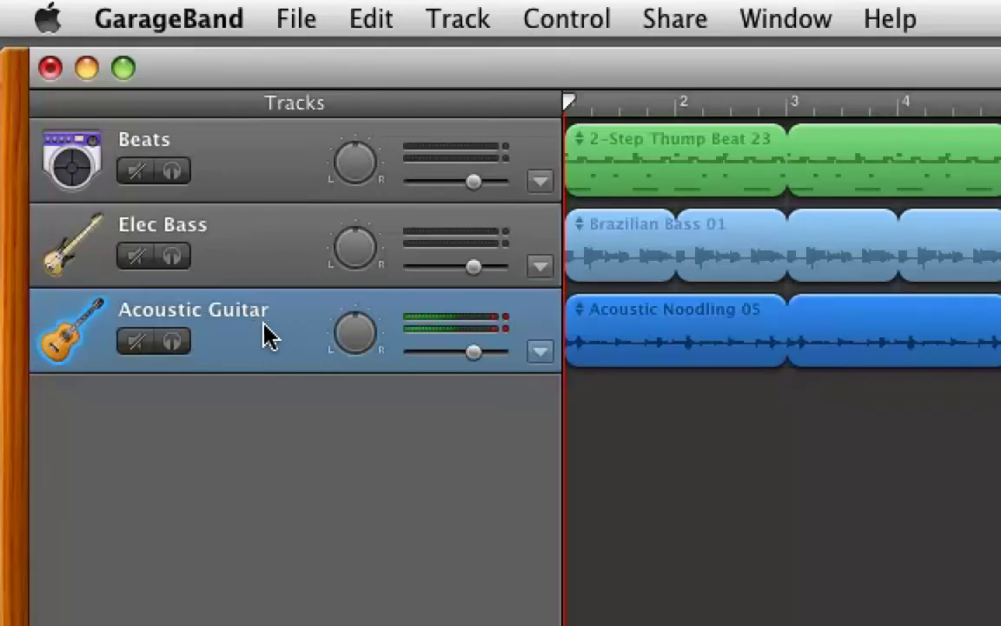
- Delete the Acoustic Guitar track from the project
click(457, 24)
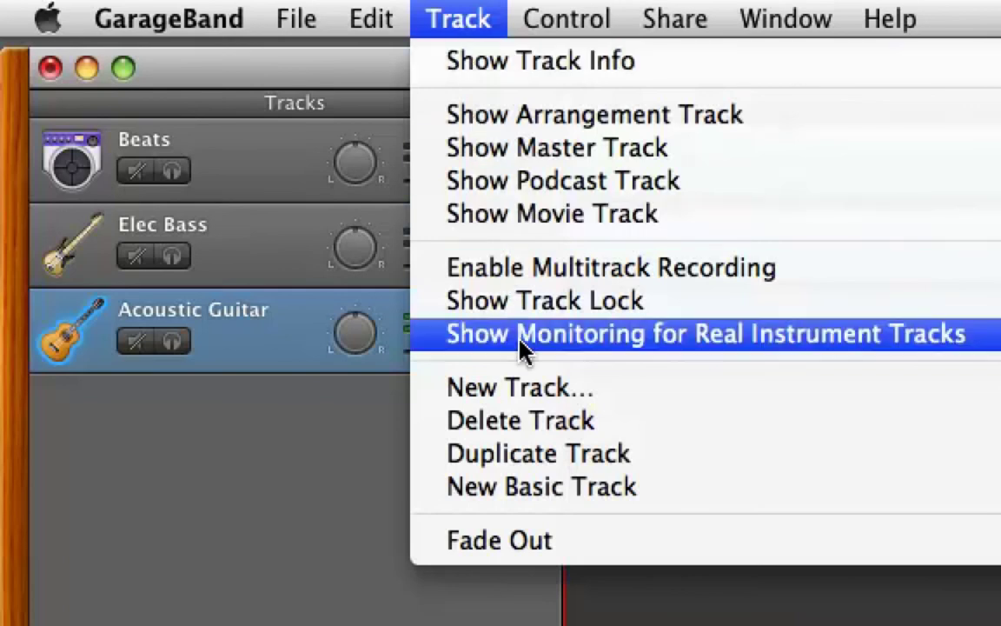
click(525, 421)
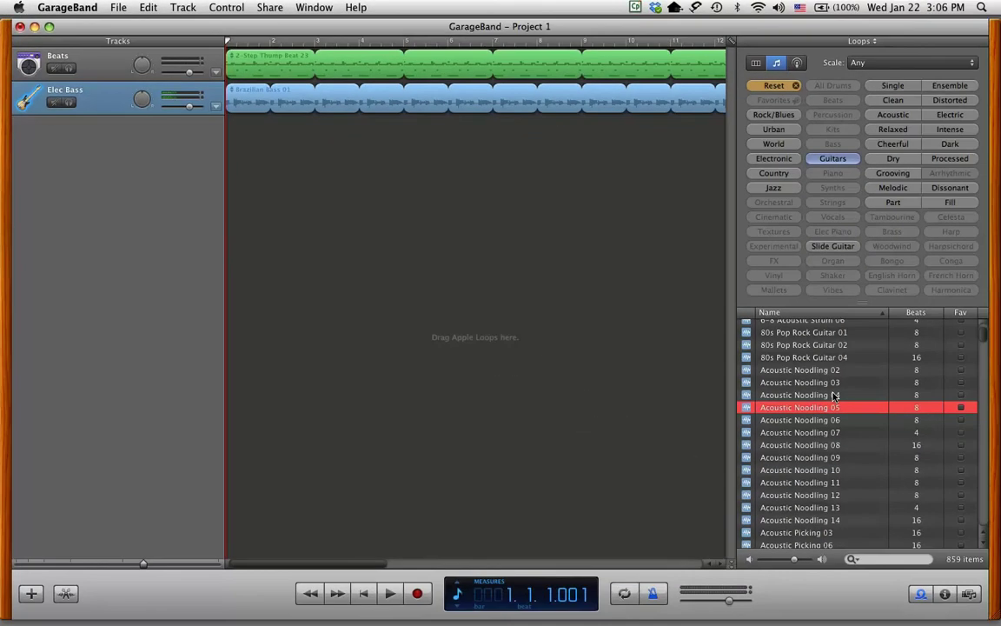
- Browse the guitar loops and preview candidates, including Acoustic Picking 14, Andean Stroll Guitar 02 and Backroads Banjo 26
scroll(833, 397, down, 10)
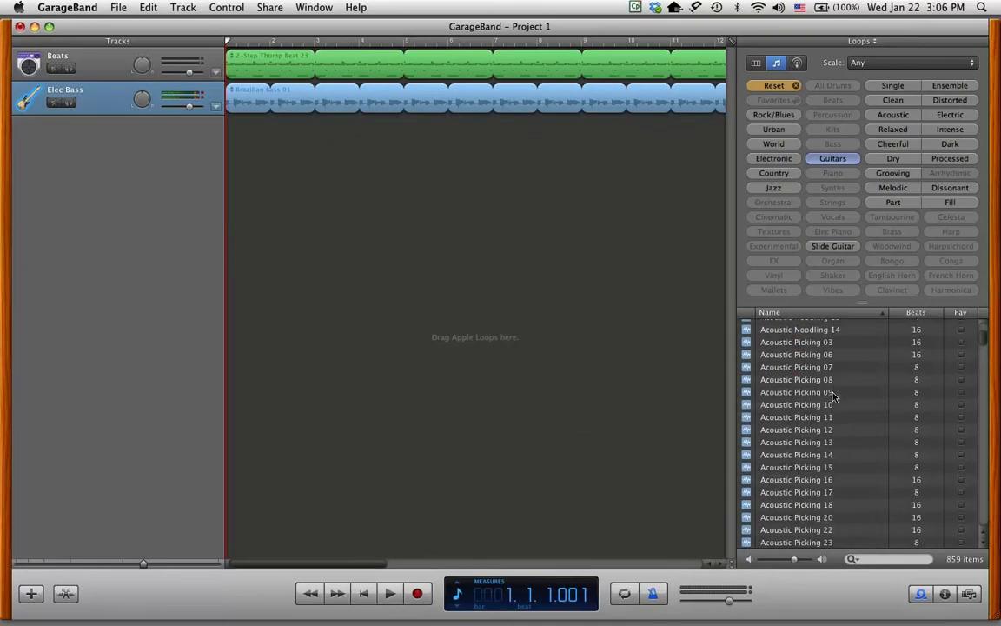
click(832, 400)
scroll(833, 396, down, 10)
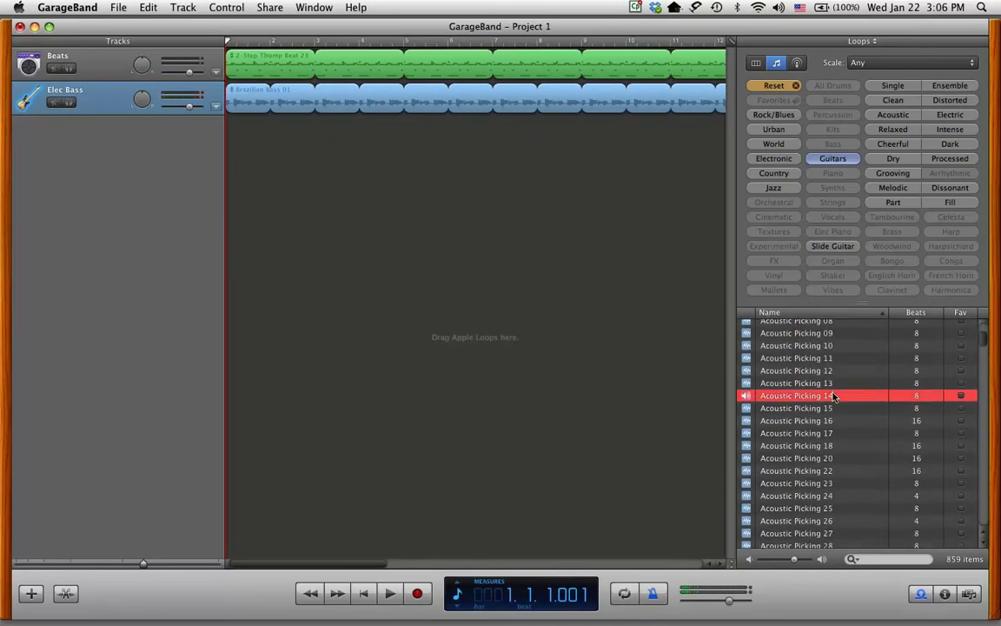
scroll(833, 396, down, 2)
click(822, 412)
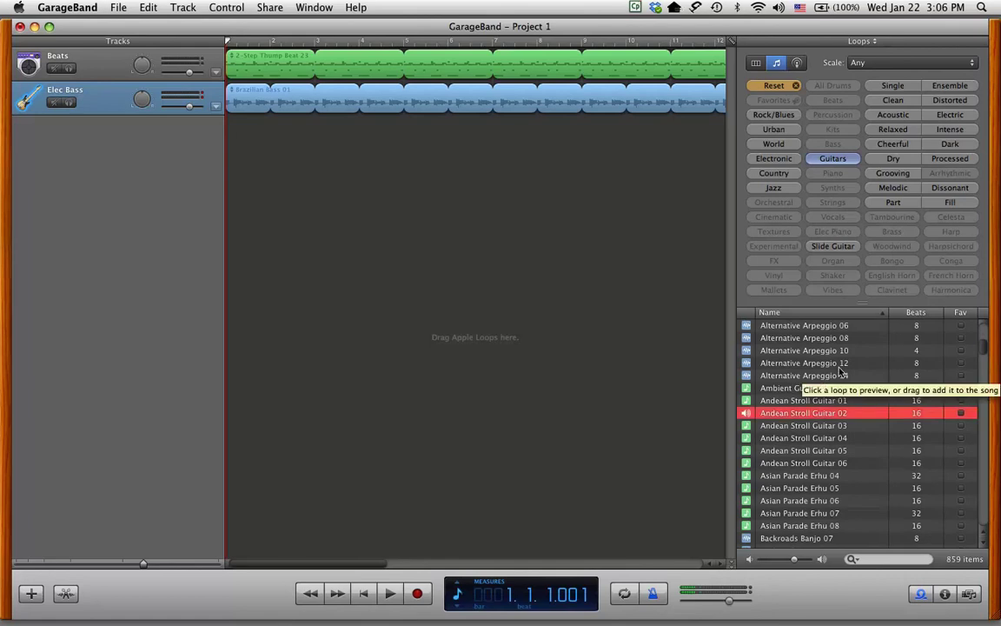
scroll(839, 372, down, 5)
click(806, 410)
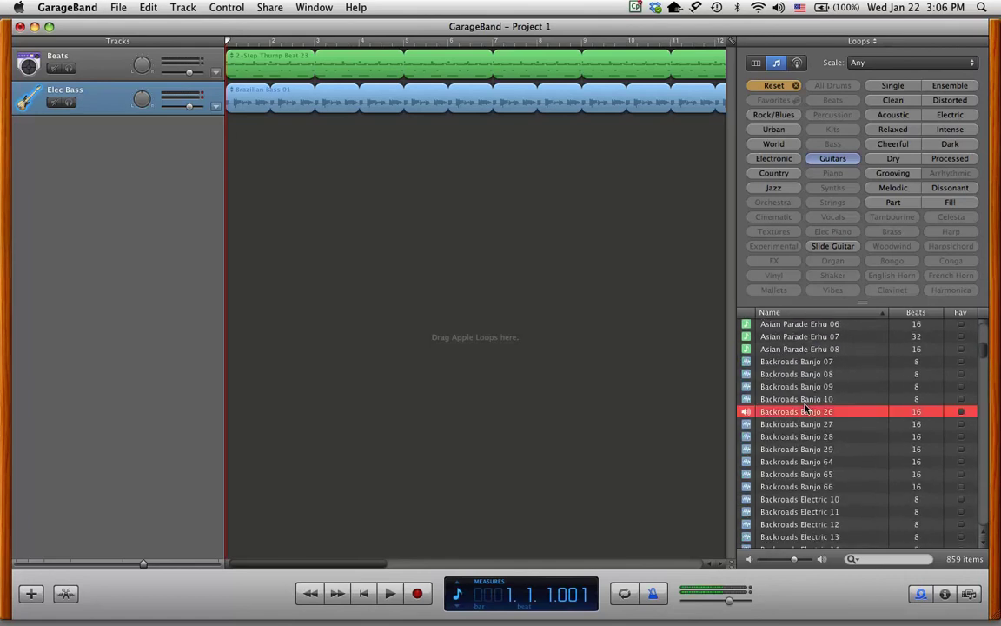
scroll(805, 409, down, 10)
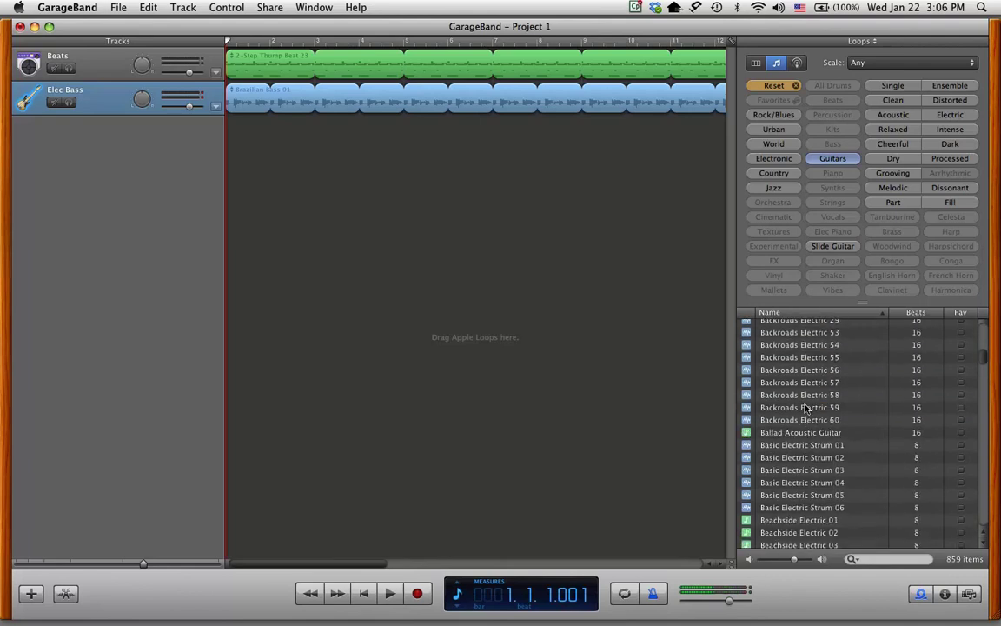
click(806, 408)
- Add Backroads Electric 12 on a new track at the song's start, below Elec Bass, and loop it to the end of the other regions
scroll(751, 404, up, 8)
drag(791, 483, 336, 234)
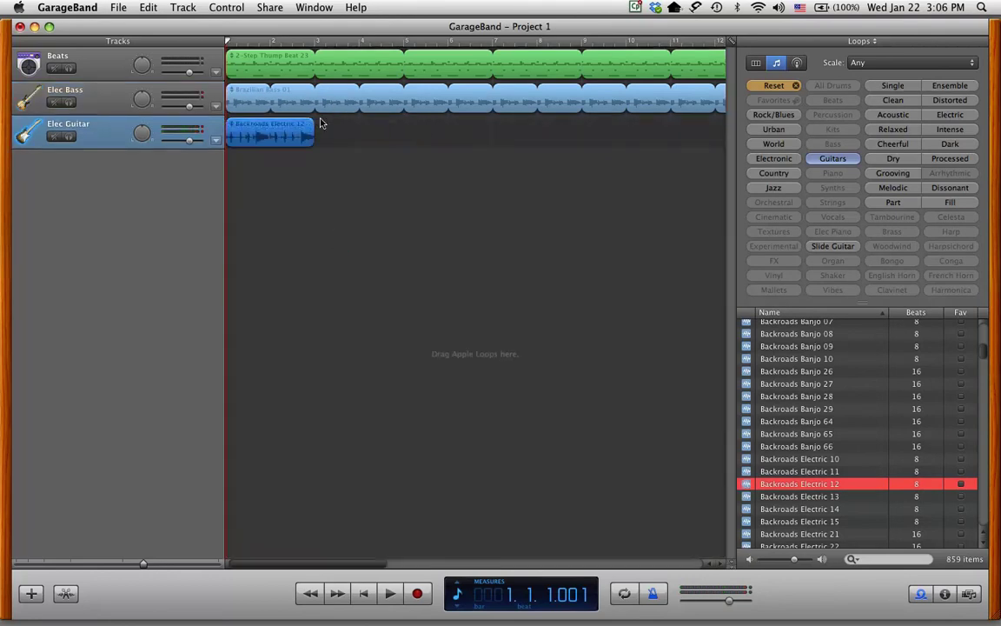
drag(314, 118, 675, 156)
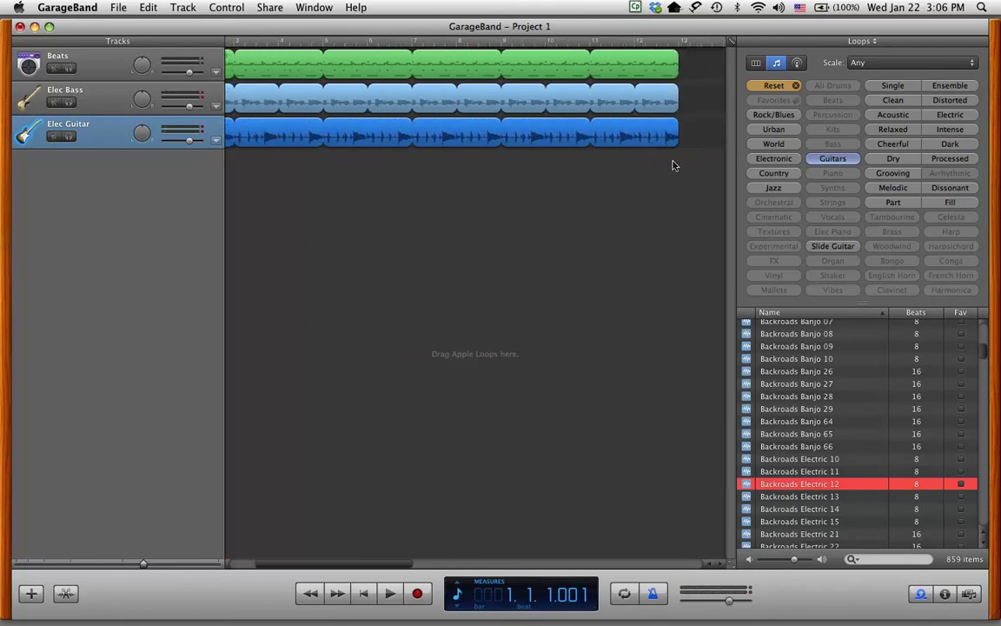
- Play the song to hear the electric guitar loop with the drums and bass, then stop and return to the beginning
click(389, 594)
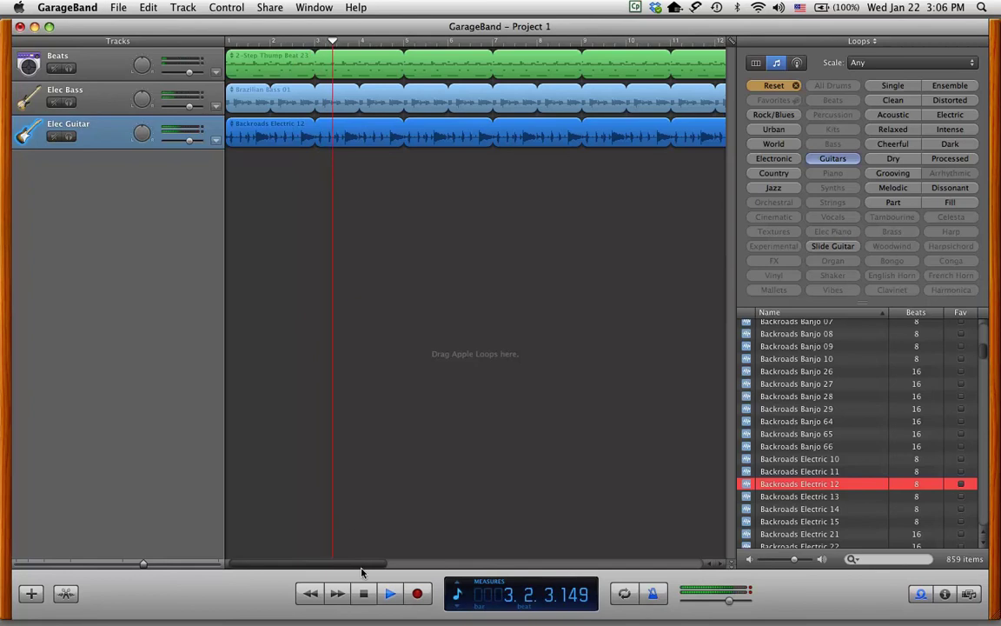
key(space)
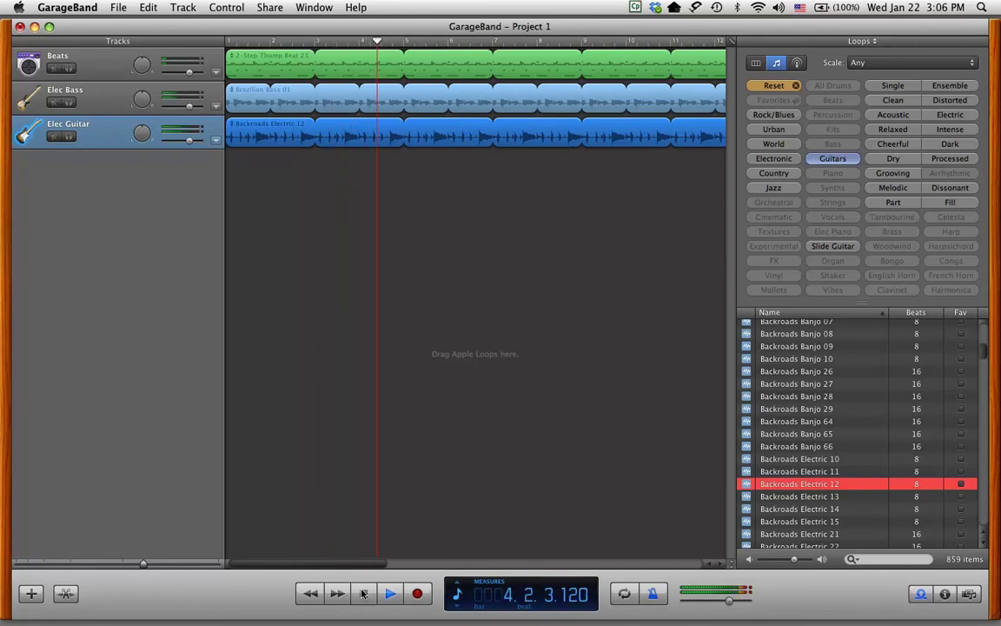
key(Return)
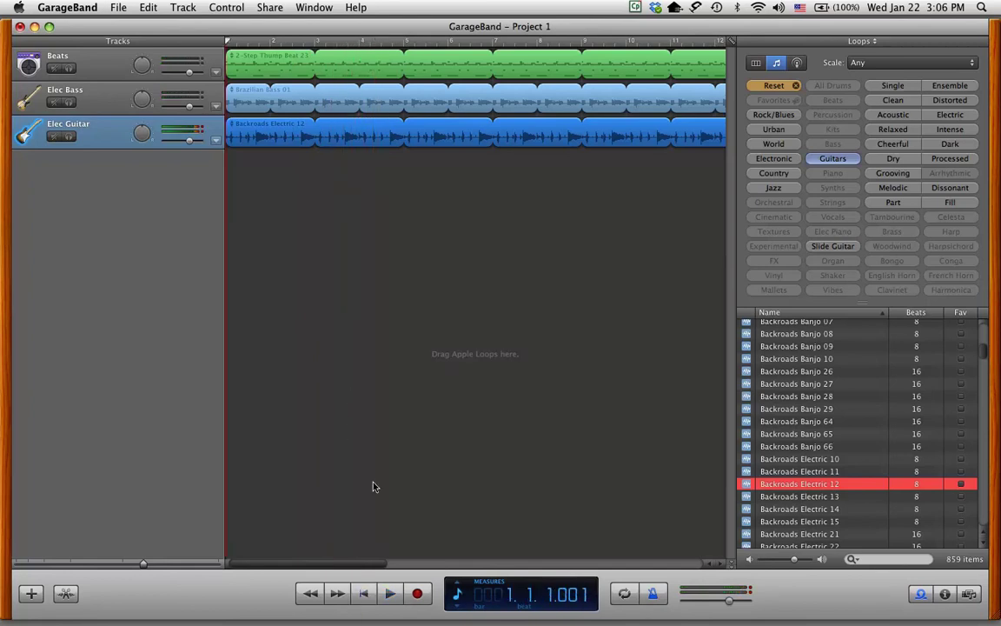